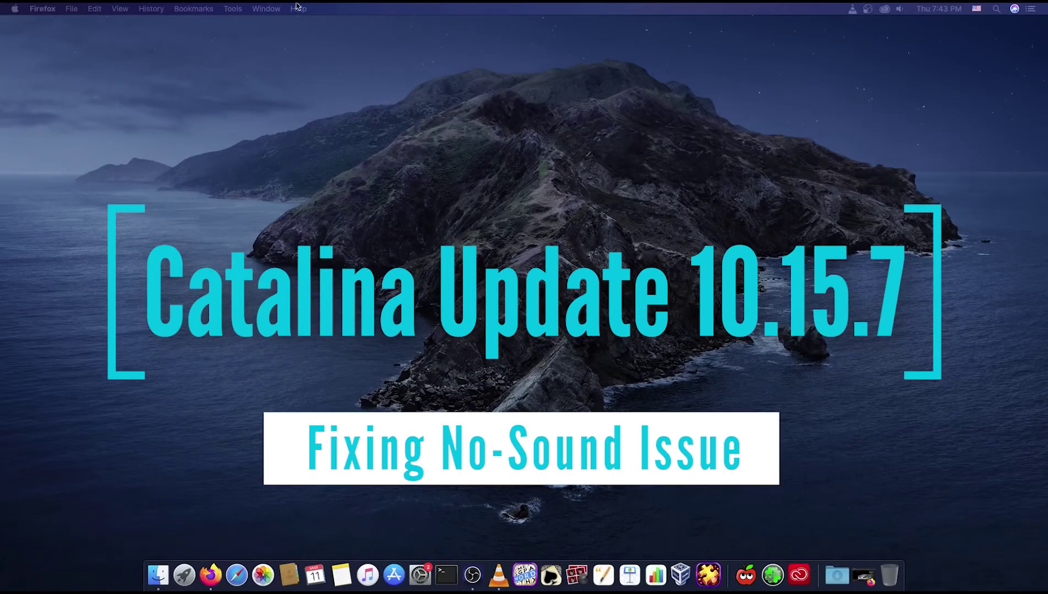
Step: Open About This Mac to confirm macOS Catalina 10.15.7, and check the sound output devices
{"action": "left_click", "coordinate": [14, 11]}
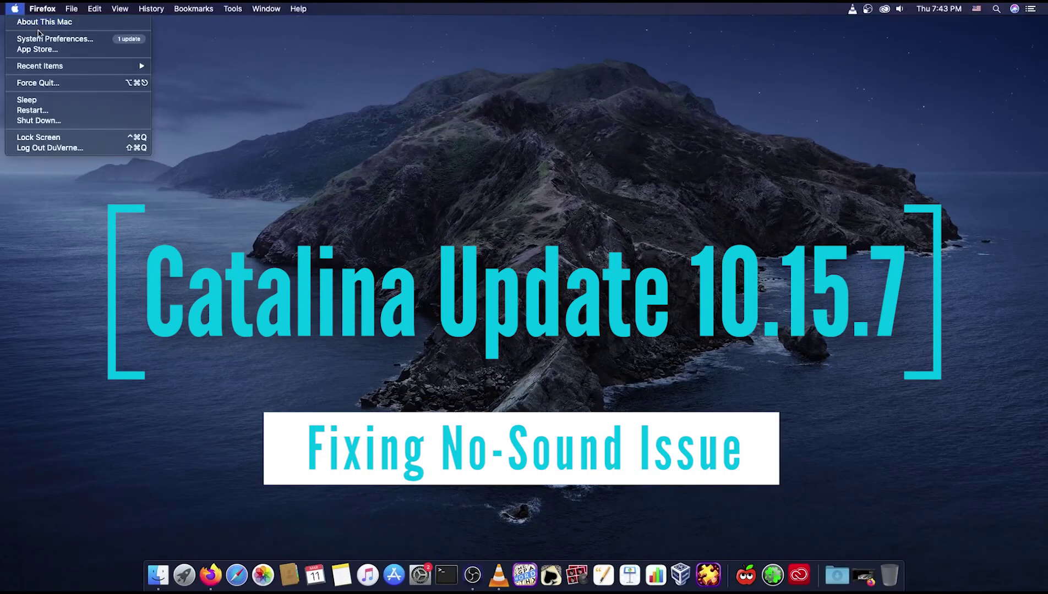
{"action": "left_click", "coordinate": [30, 22]}
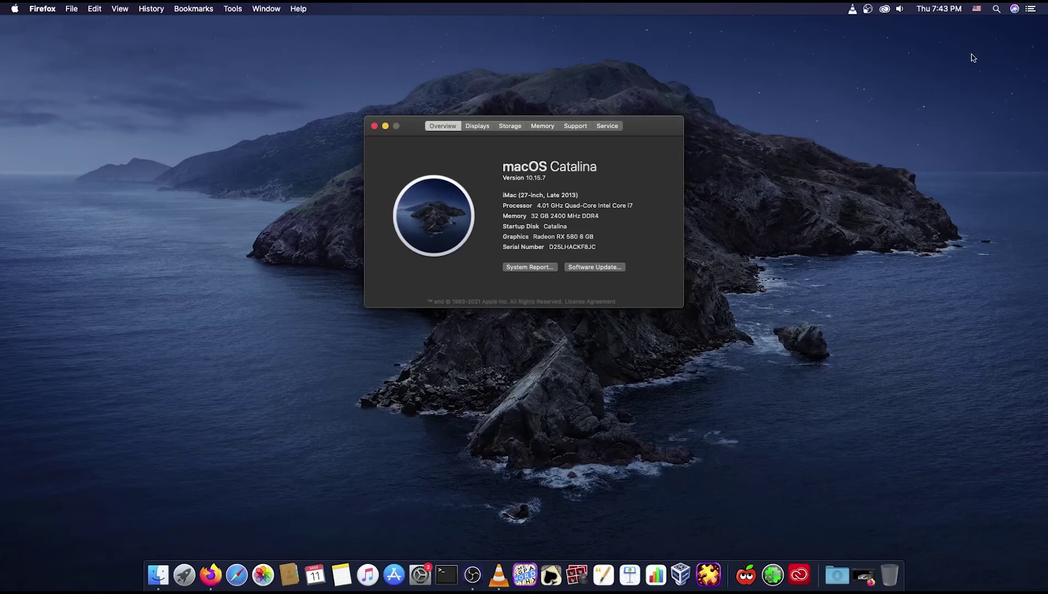
{"action": "left_click", "coordinate": [900, 10]}
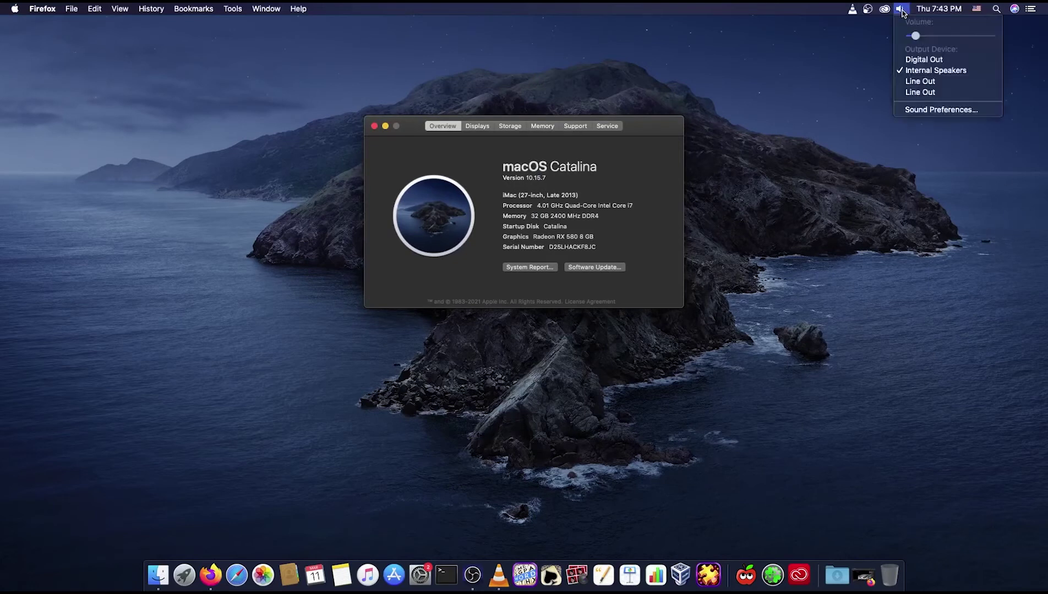
{"action": "left_click", "coordinate": [916, 36]}
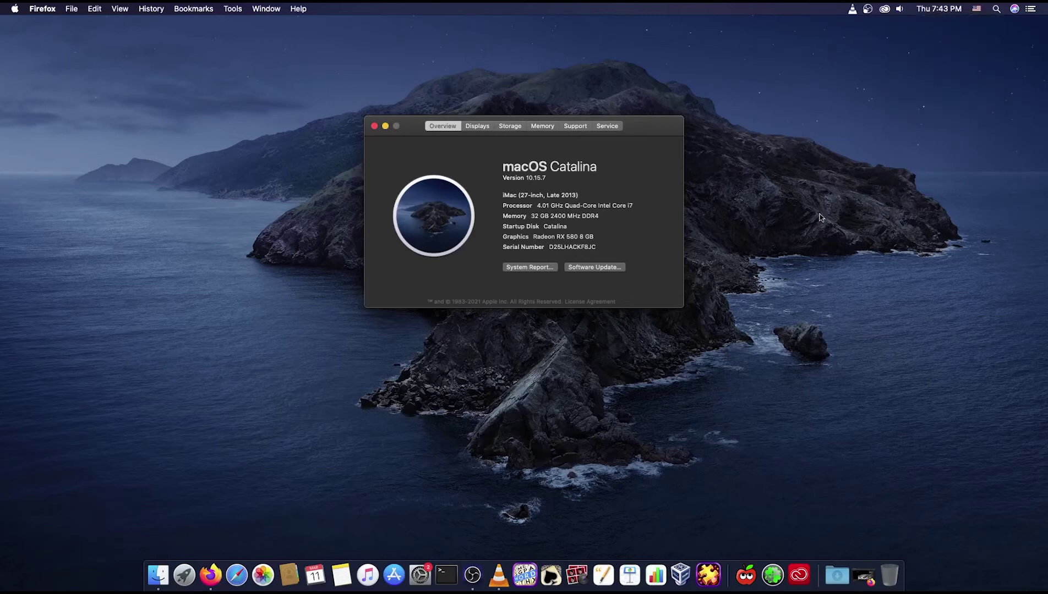
{"action": "left_click", "coordinate": [421, 553]}
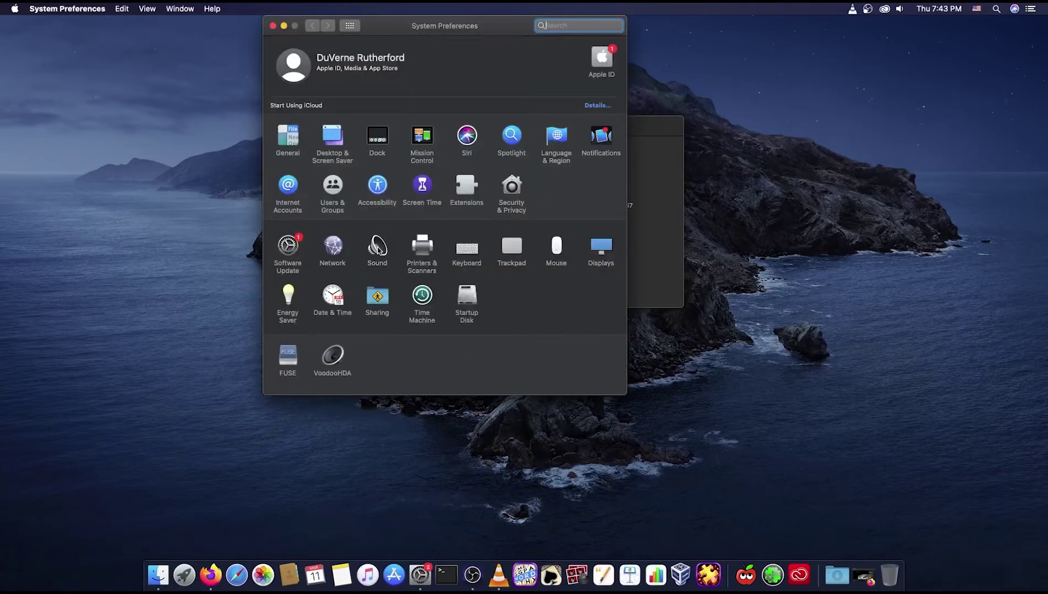
{"action": "left_click", "coordinate": [378, 250]}
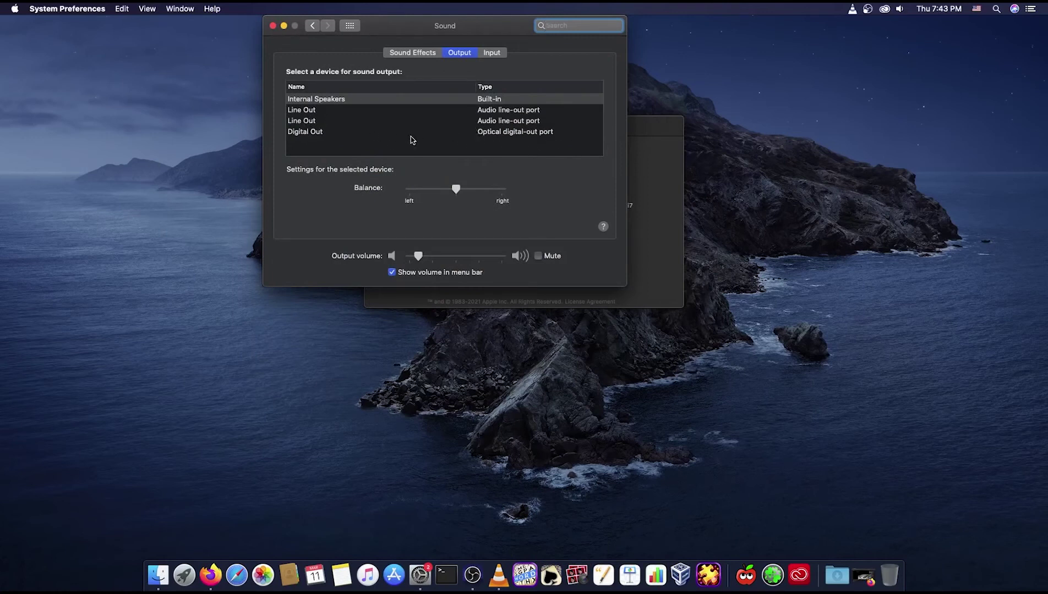
{"action": "left_click", "coordinate": [273, 25]}
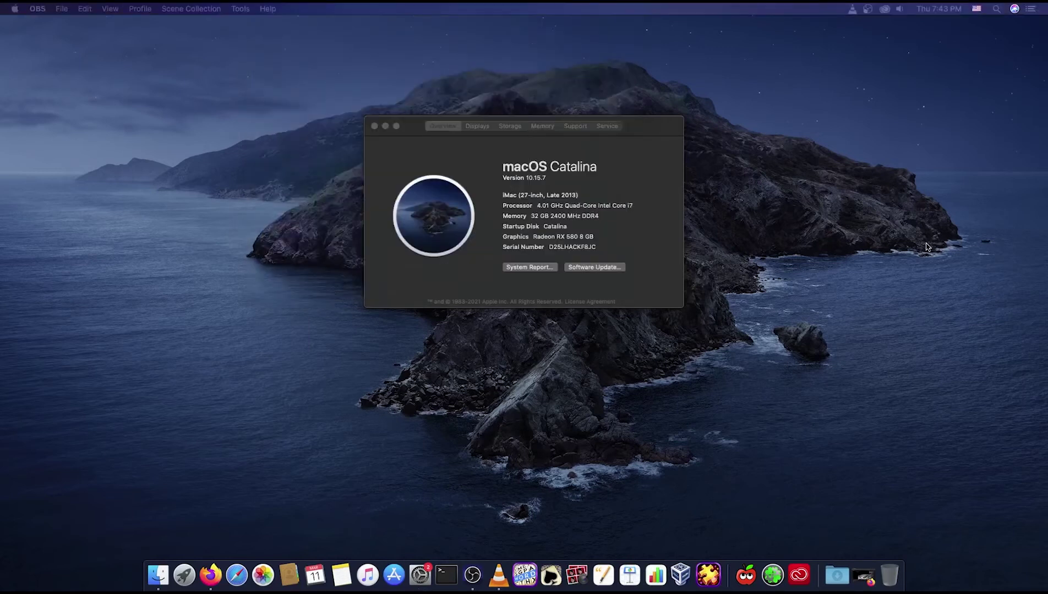
Step: Close the About This Mac window and launch Clover Configurator from the Dock
{"action": "left_click", "coordinate": [374, 127]}
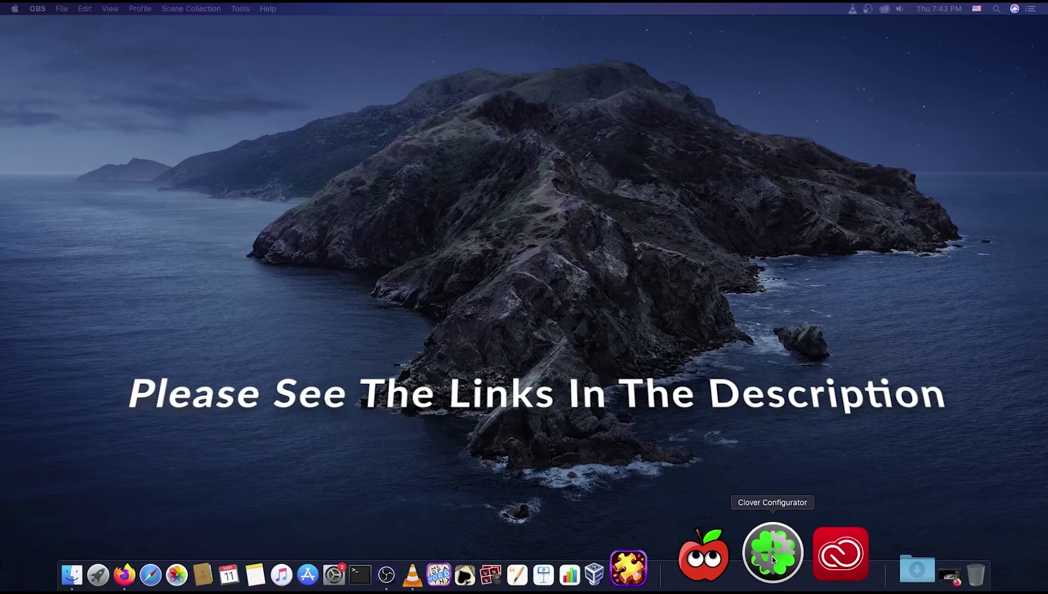
{"action": "left_click", "coordinate": [772, 560]}
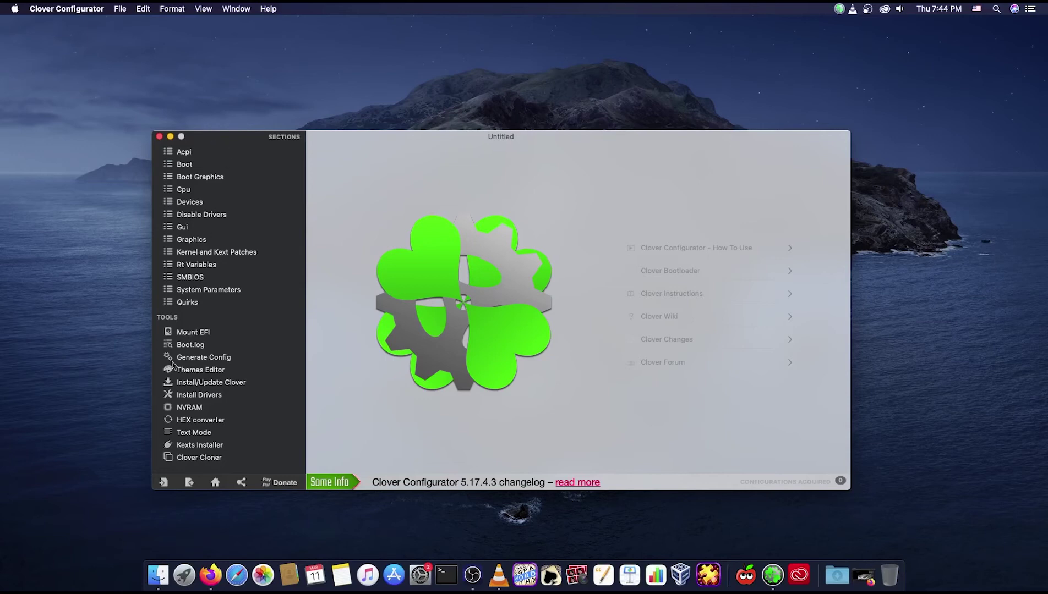
Step: Mount the APFS container's EFI partition, authorizing with the account password, and open it in Finder
{"action": "left_click", "coordinate": [192, 335]}
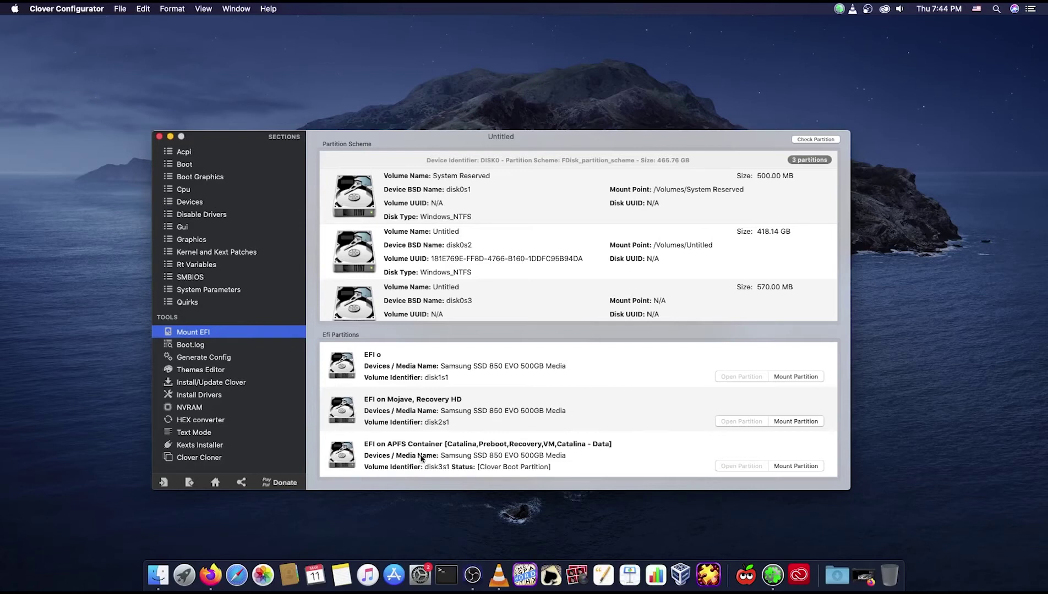
{"action": "left_click", "coordinate": [798, 469]}
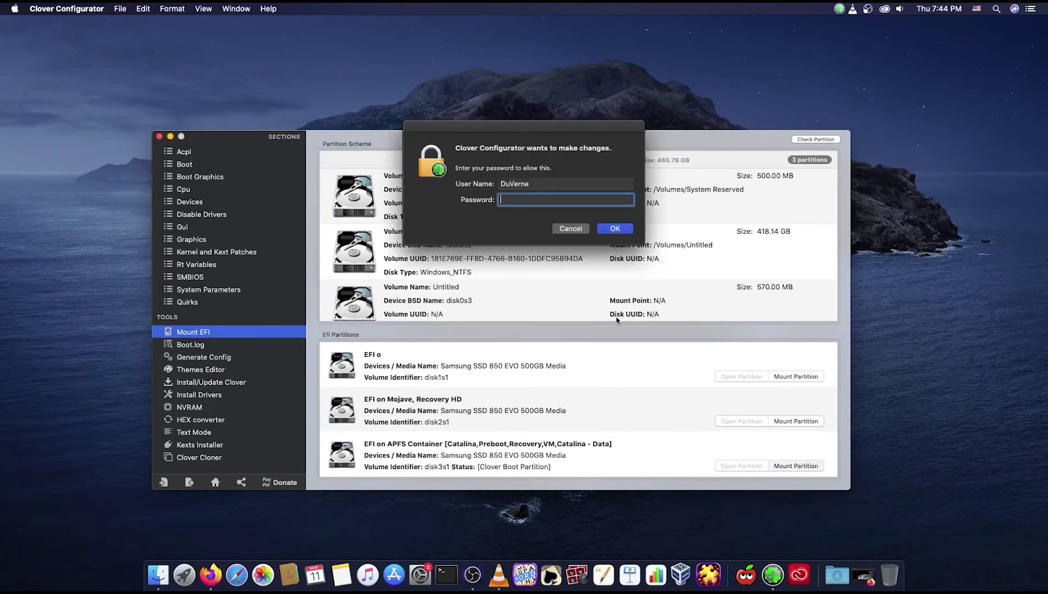
{"action": "type", "text": "xxxxxxxxxxxxx"}
{"action": "key", "text": "Return"}
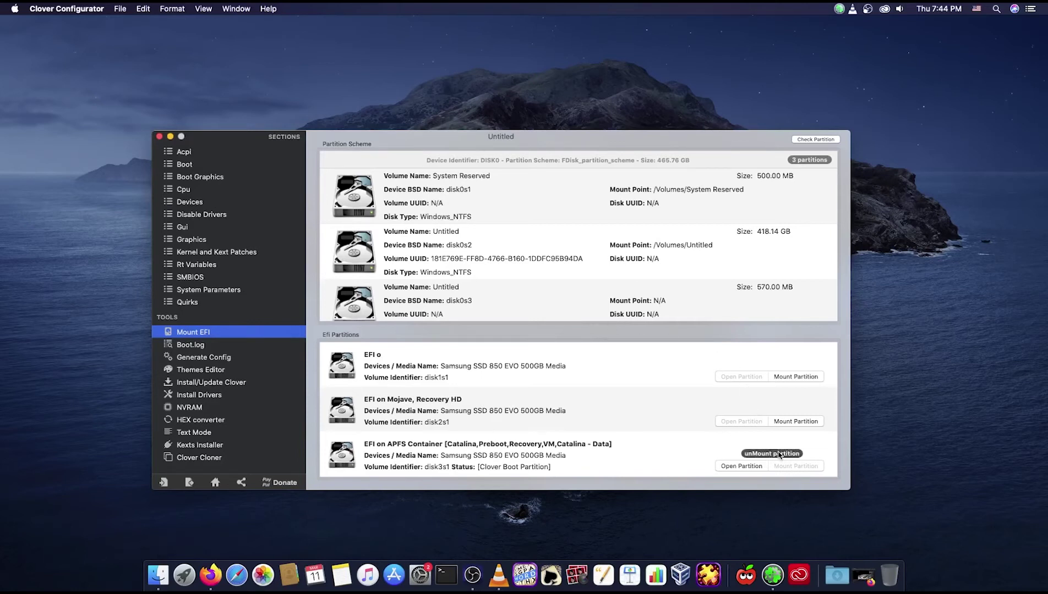
{"action": "left_click", "coordinate": [733, 468]}
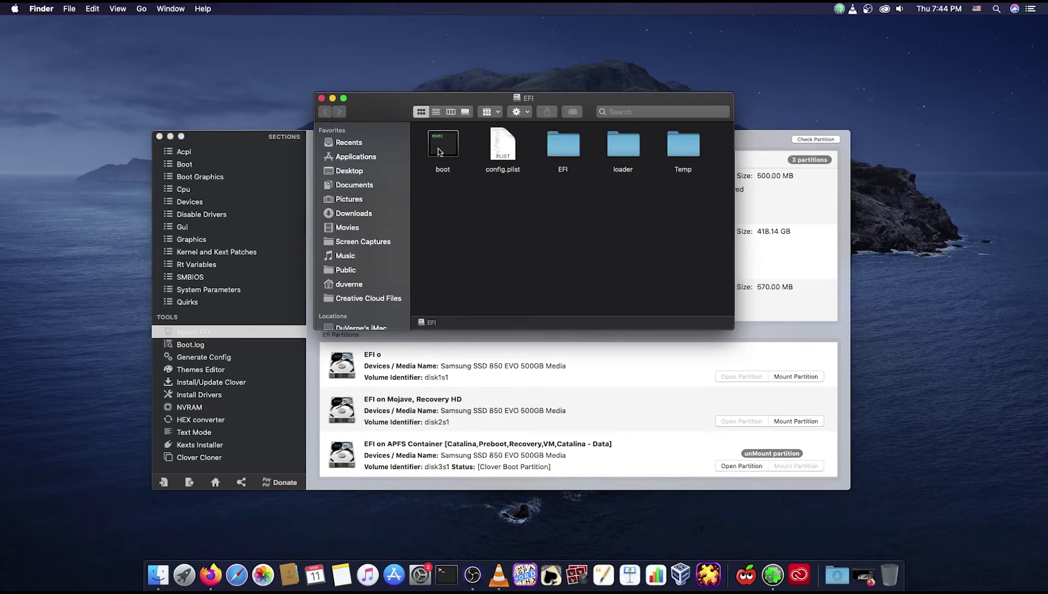
Step: Copy the CLOVER folder from the partition's inner EFI folder onto the desktop as a backup
{"action": "double_click", "coordinate": [560, 147]}
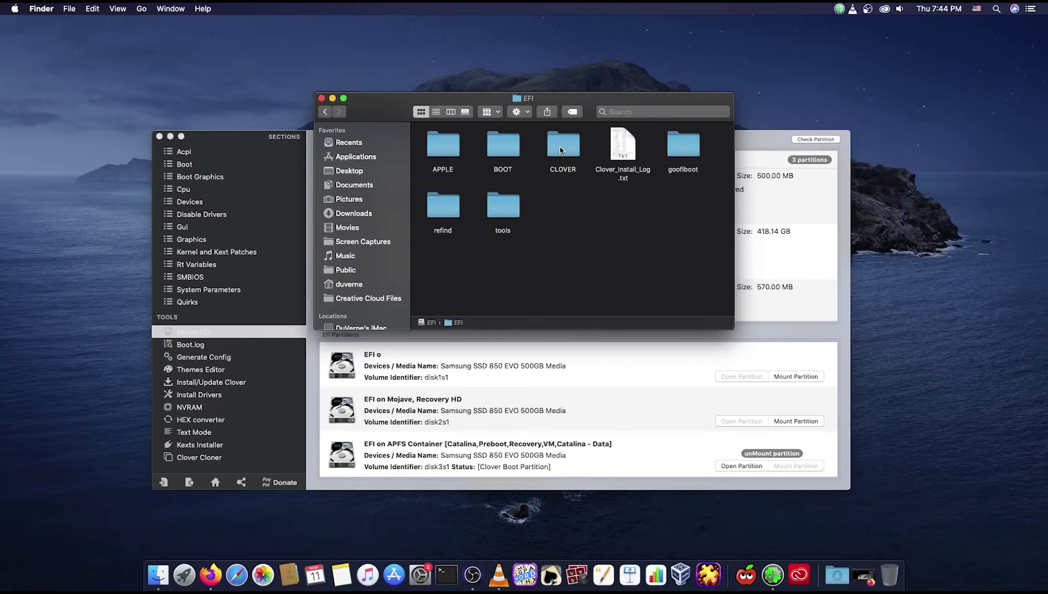
{"action": "left_click_drag", "start_coordinate": [561, 149], "coordinate": [981, 86]}
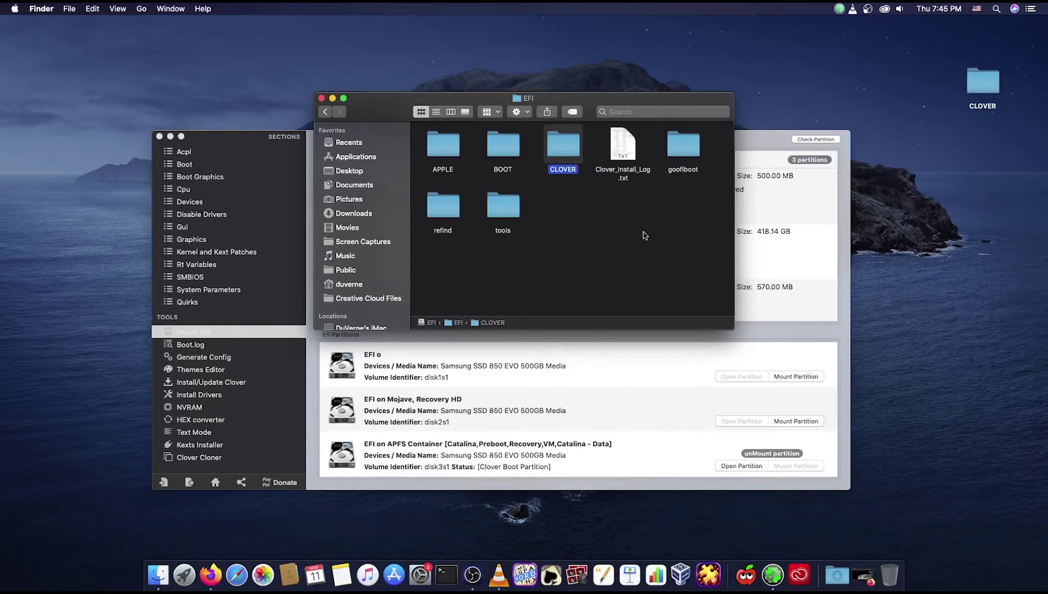
{"action": "left_click", "coordinate": [647, 254]}
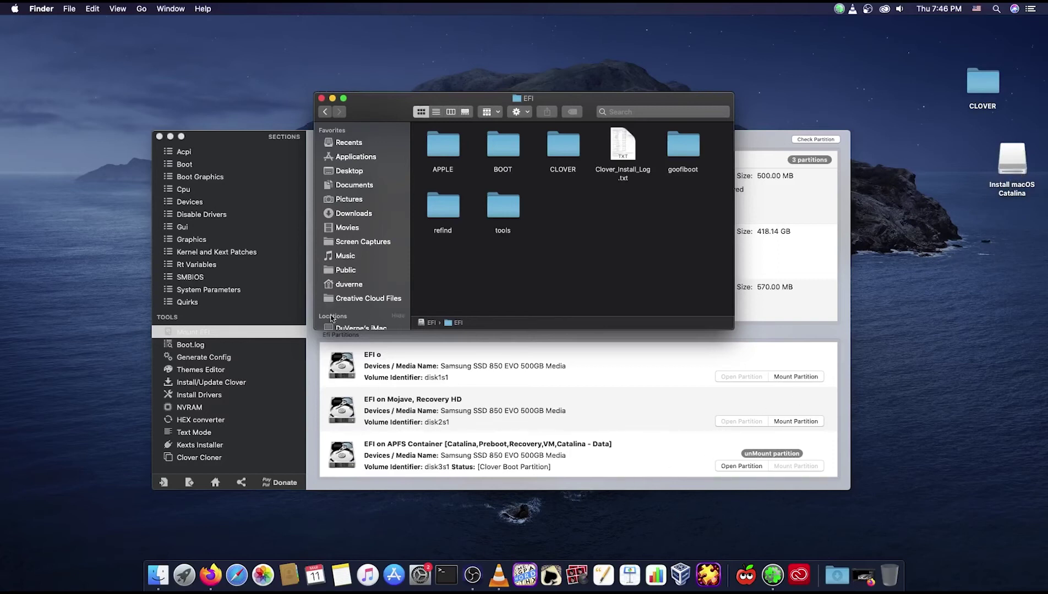
Step: Reopen the mounted EFI partition's inner EFI folder and inspect the CLOVER folder's context menu
{"action": "left_click", "coordinate": [248, 149]}
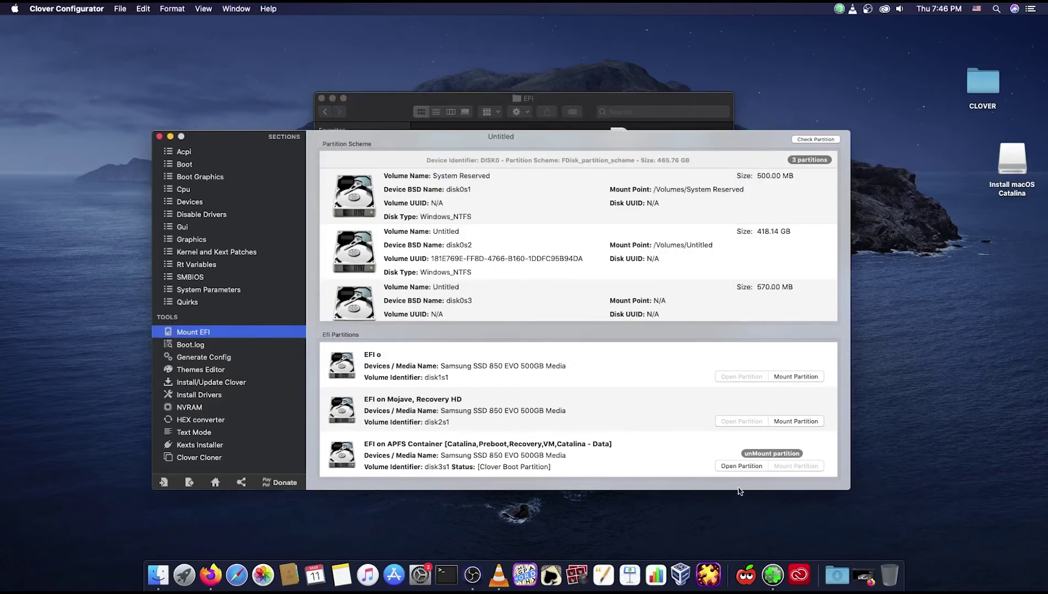
{"action": "left_click", "coordinate": [744, 467]}
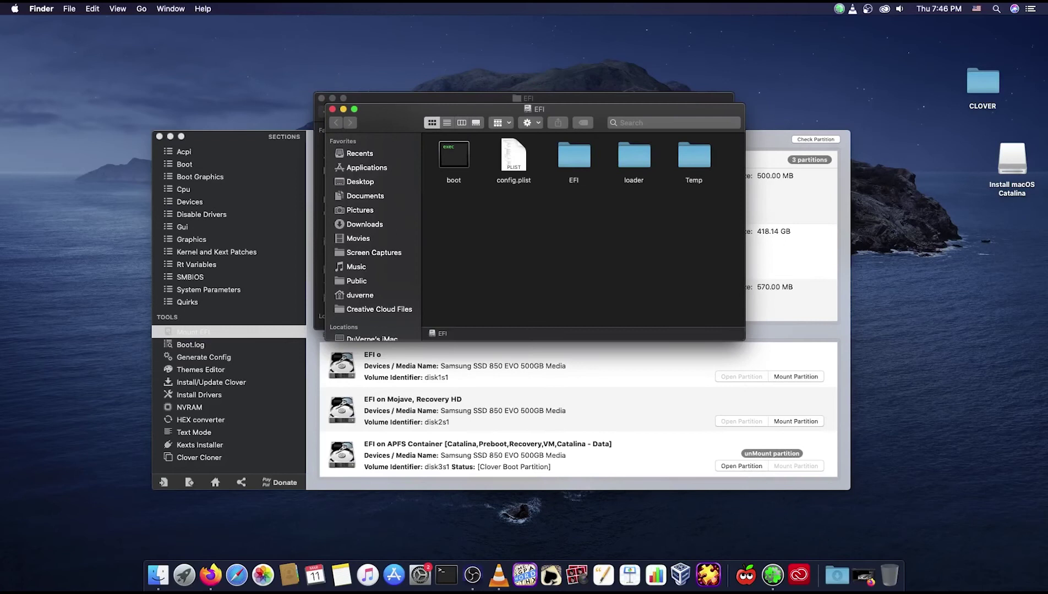
{"action": "double_click", "coordinate": [572, 165]}
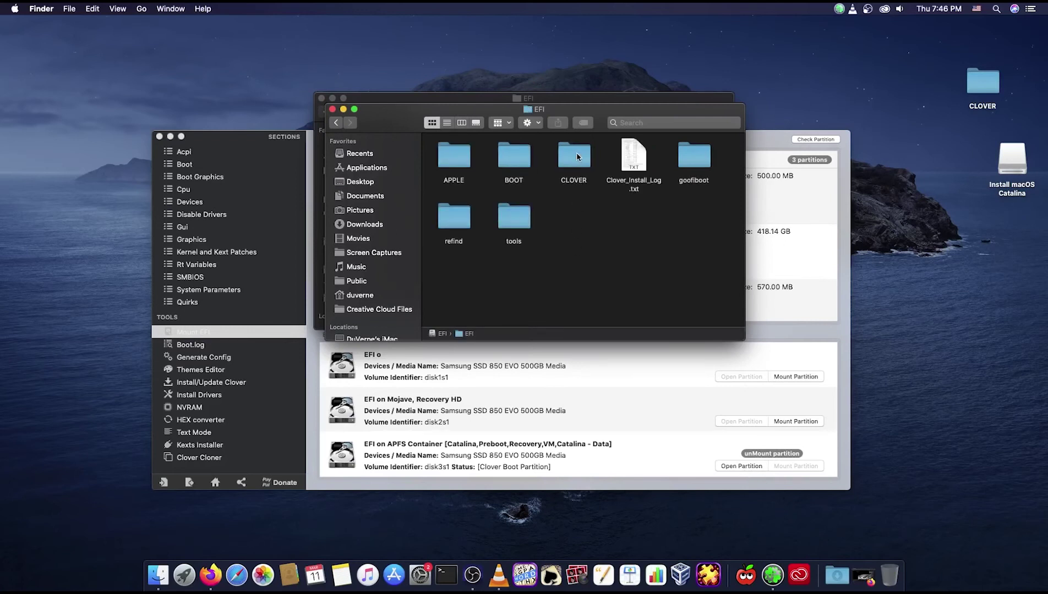
{"action": "left_click", "coordinate": [577, 157]}
{"action": "right_click", "coordinate": [577, 159]}
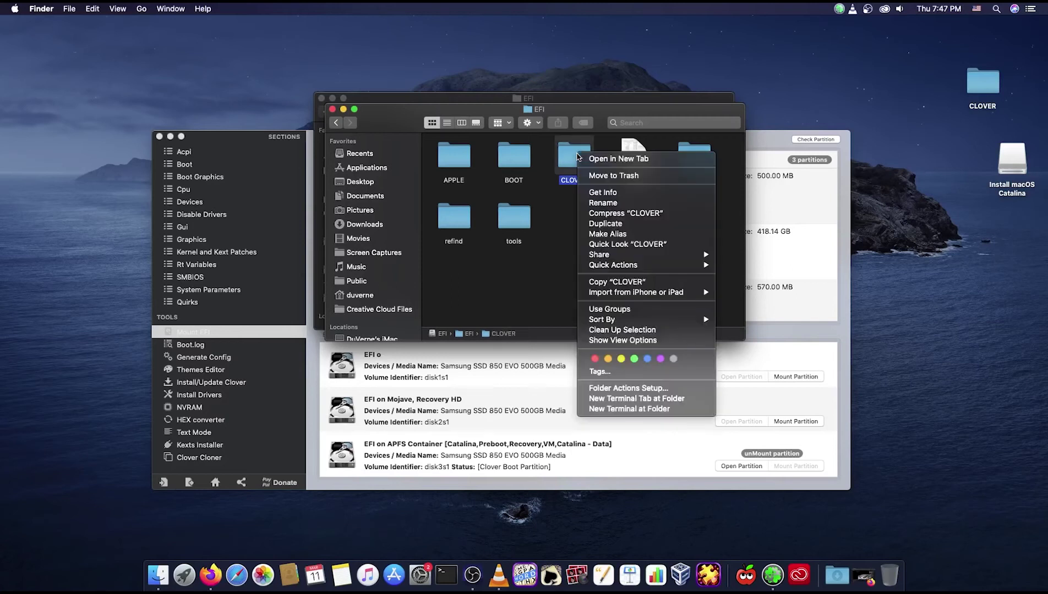
{"action": "left_click", "coordinate": [964, 320]}
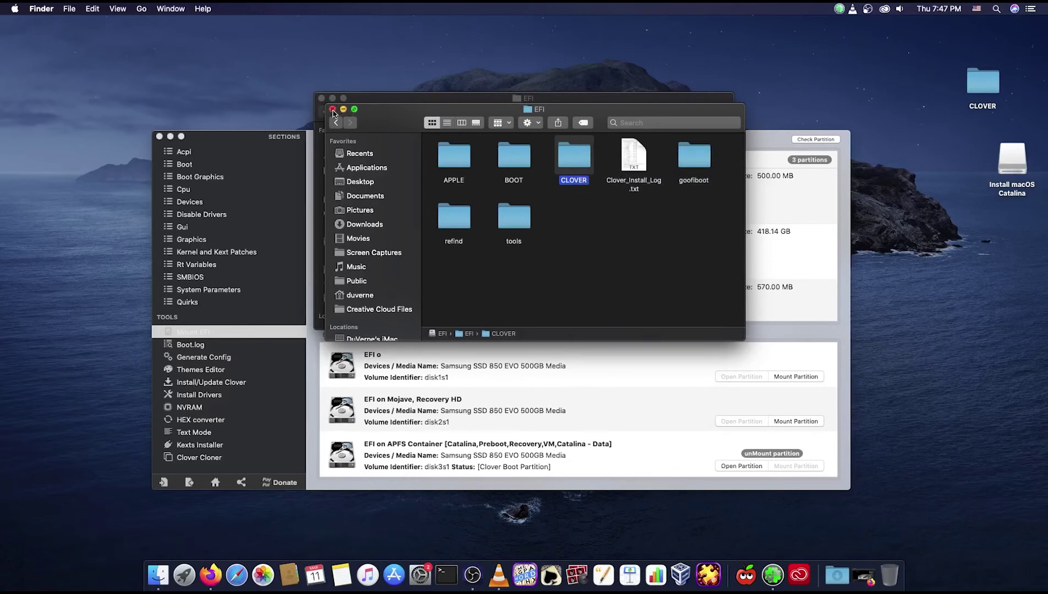
{"action": "double_click", "coordinate": [569, 167]}
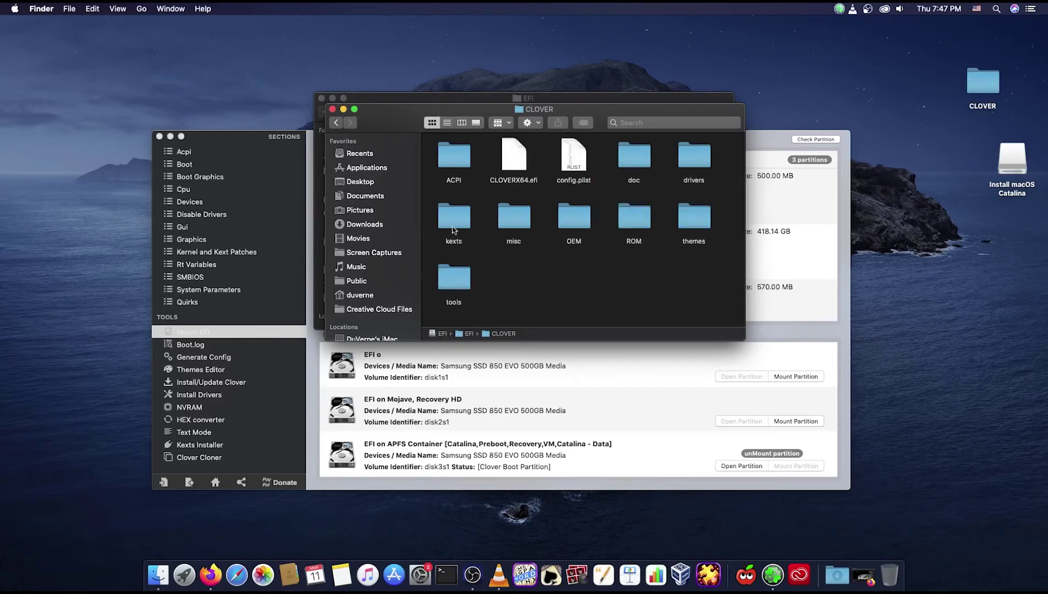
{"action": "double_click", "coordinate": [452, 221]}
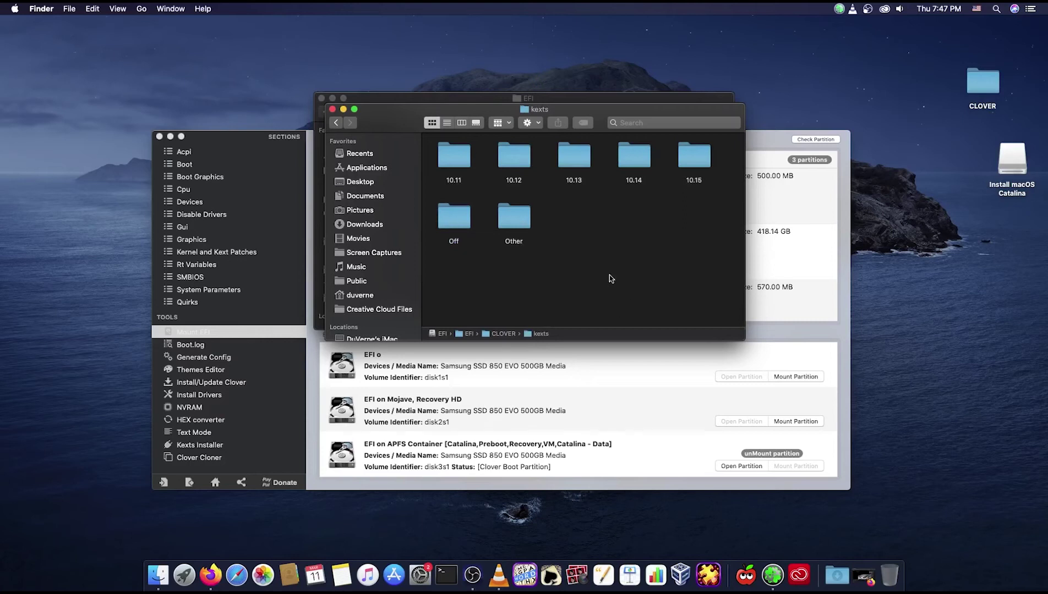
{"action": "left_click", "coordinate": [694, 155]}
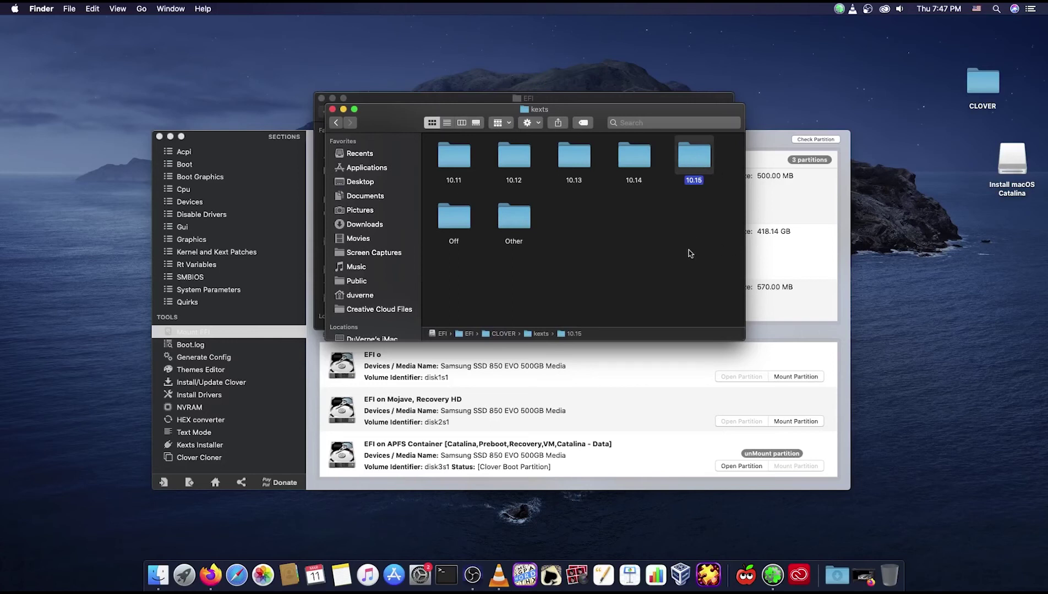
{"action": "double_click", "coordinate": [698, 161]}
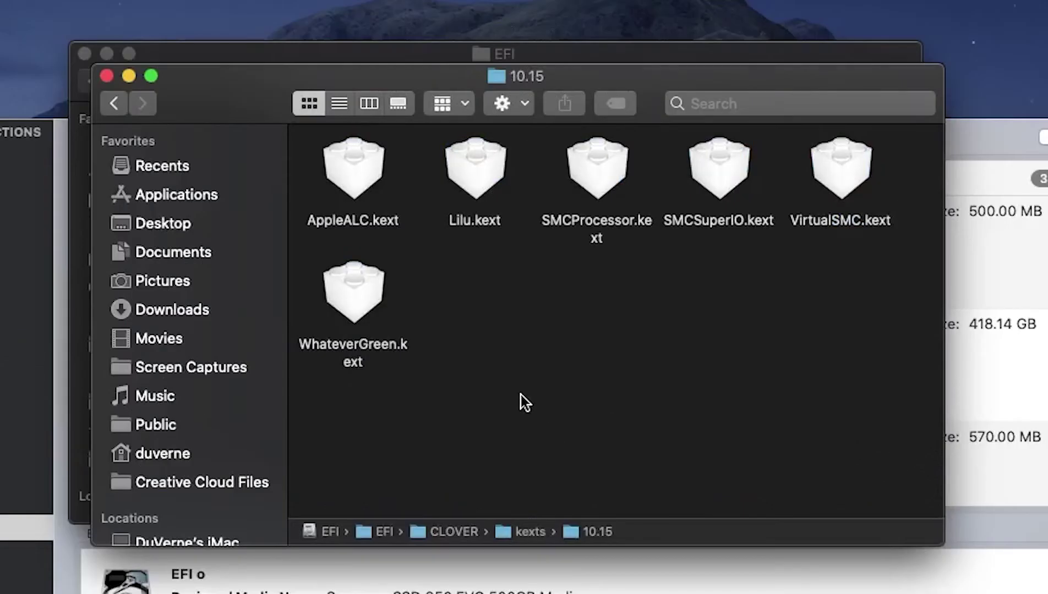
{"action": "left_click", "coordinate": [357, 189]}
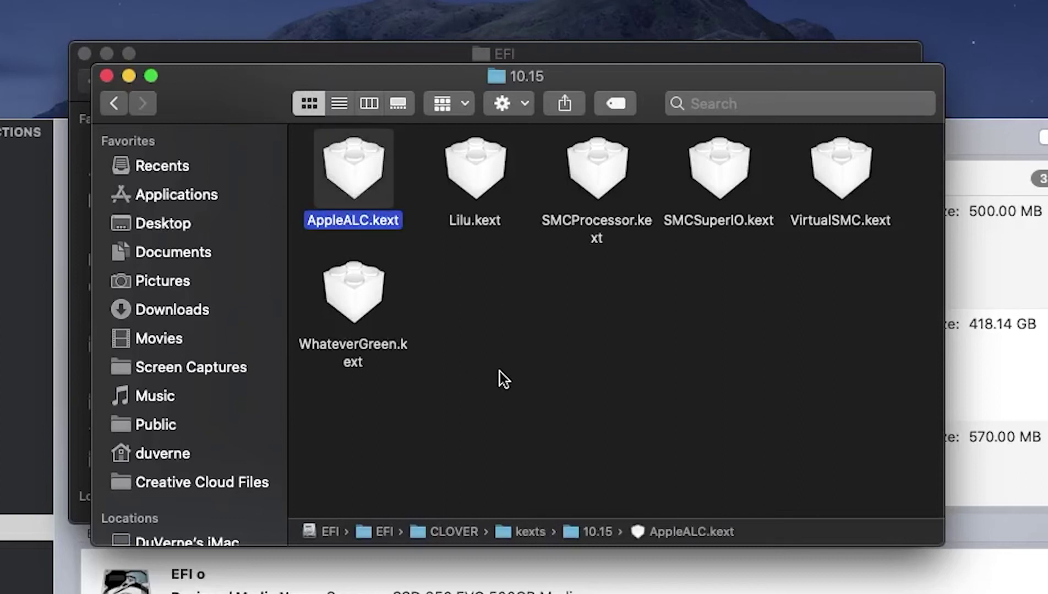
{"action": "left_click", "coordinate": [473, 190]}
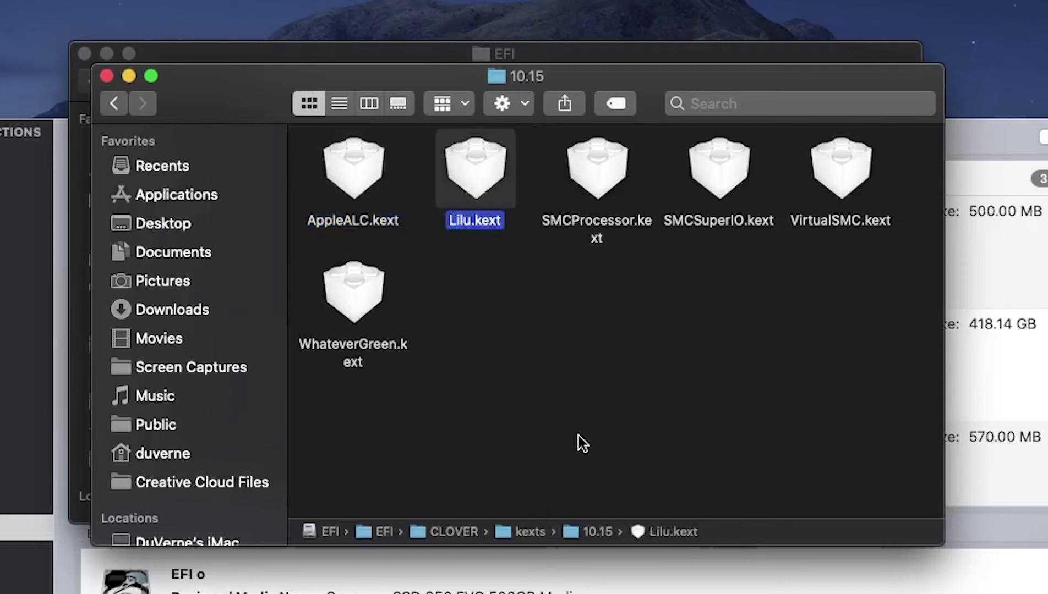
{"action": "left_click", "coordinate": [341, 309]}
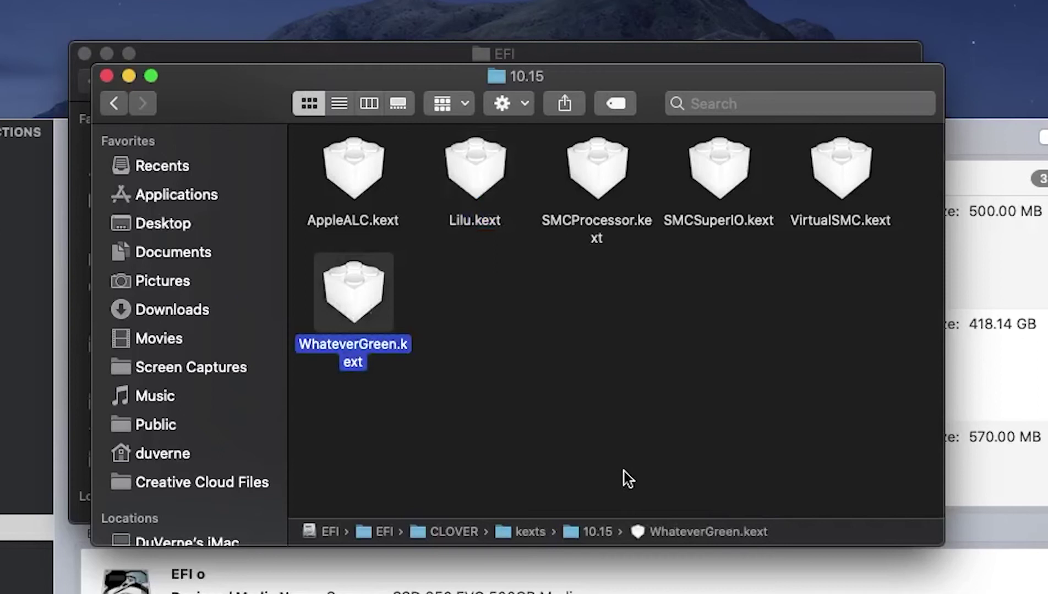
{"action": "left_click", "coordinate": [858, 188]}
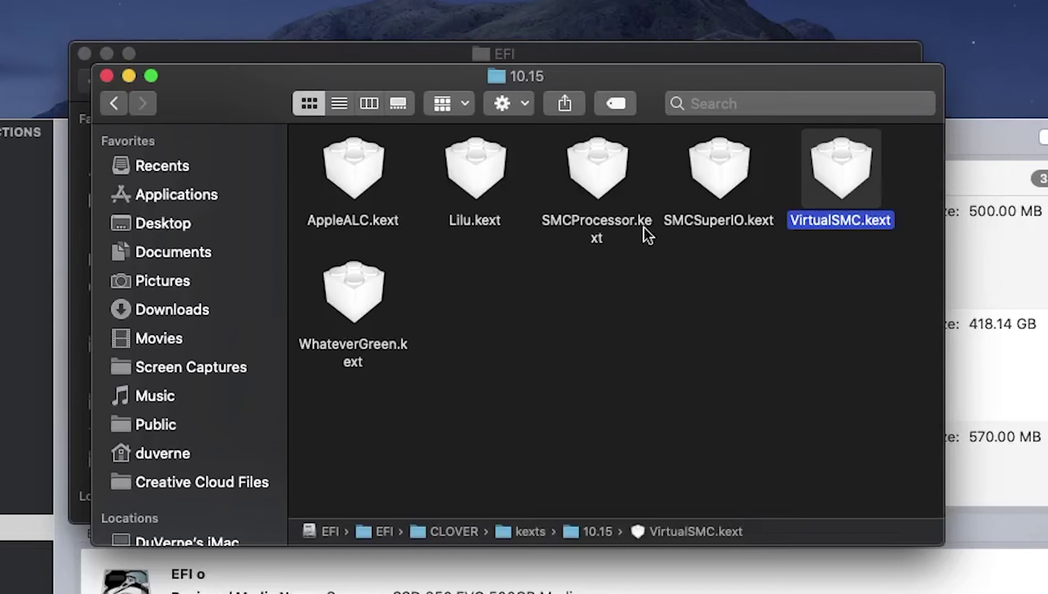
{"action": "left_click", "coordinate": [615, 166]}
{"action": "left_click", "coordinate": [721, 193]}
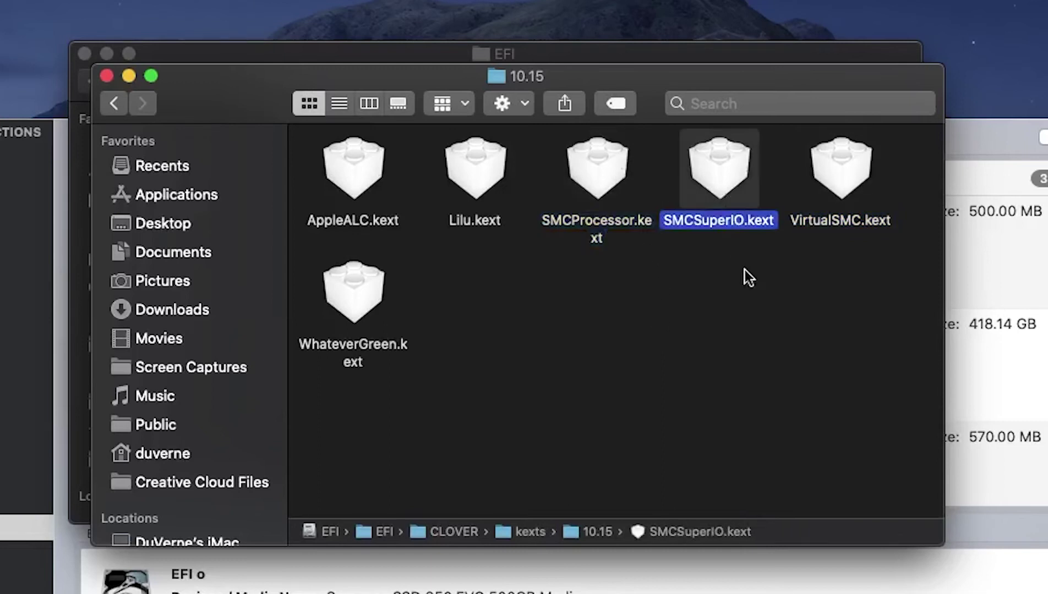
{"action": "left_click", "coordinate": [759, 335]}
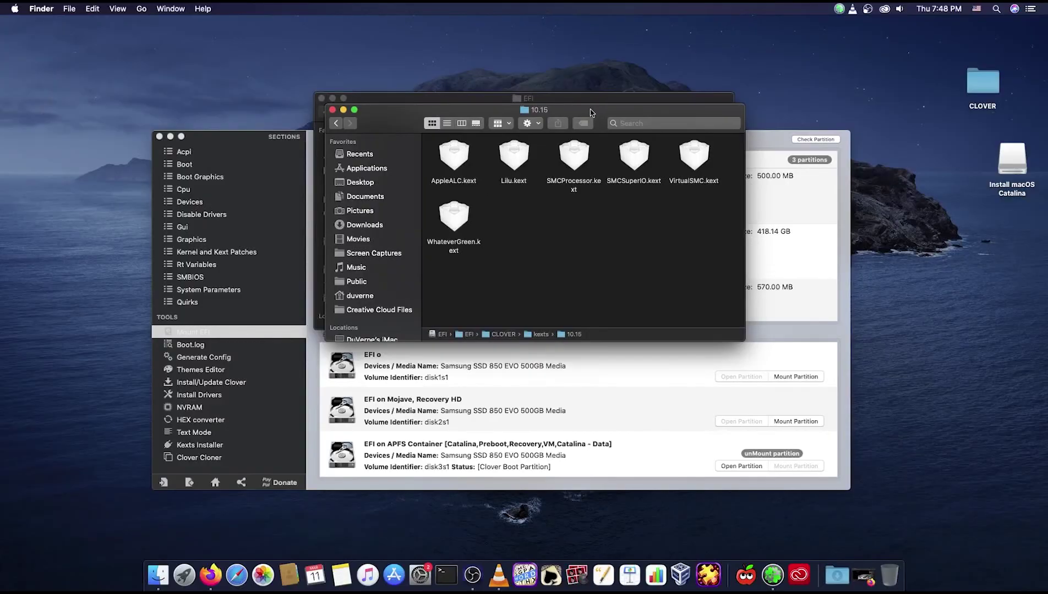
Step: Park the 10.15 folder window at top right and move Clover Configurator to the left
{"action": "left_click_drag", "start_coordinate": [628, 79], "coordinate": [937, 195]}
{"action": "left_click_drag", "start_coordinate": [743, 168], "coordinate": [850, 60]}
{"action": "left_click", "coordinate": [669, 407]}
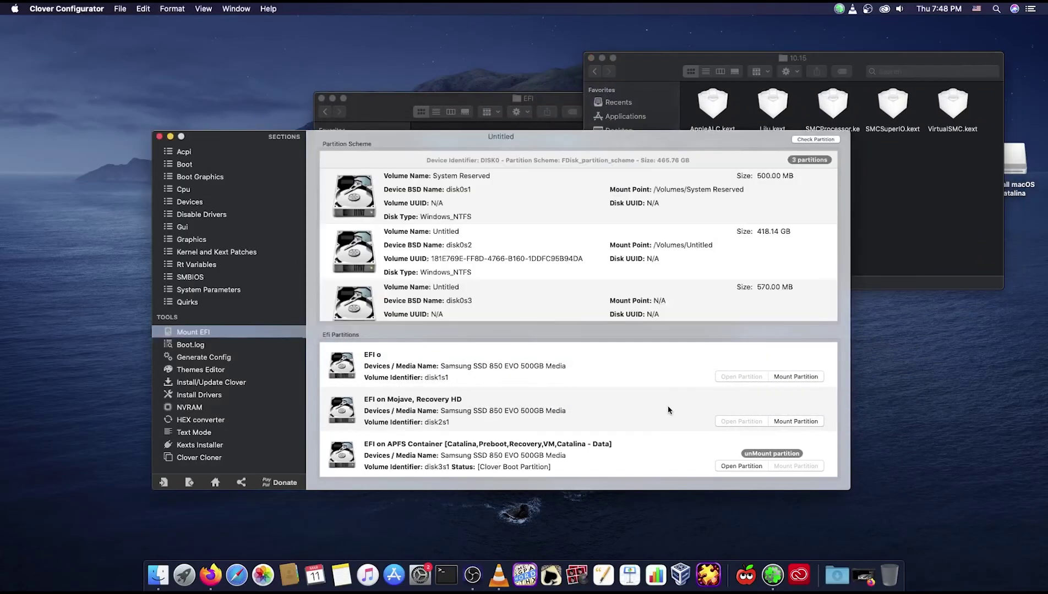
{"action": "left_click_drag", "start_coordinate": [618, 138], "coordinate": [449, 66]}
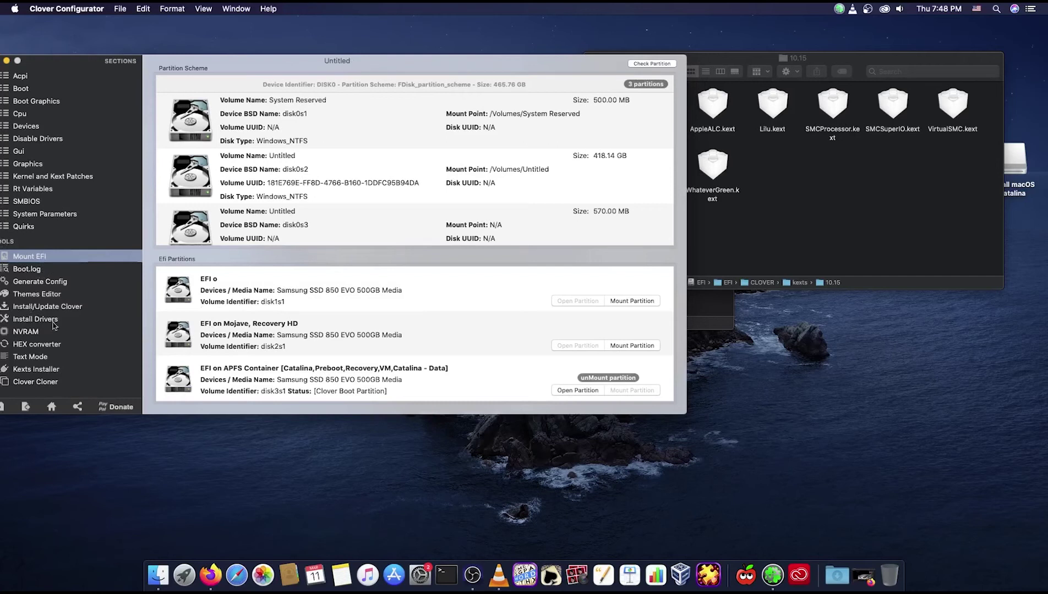
Step: In the Kexts Installer, set OS Version to 10.15 and tick AppleALC
{"action": "left_click", "coordinate": [32, 374]}
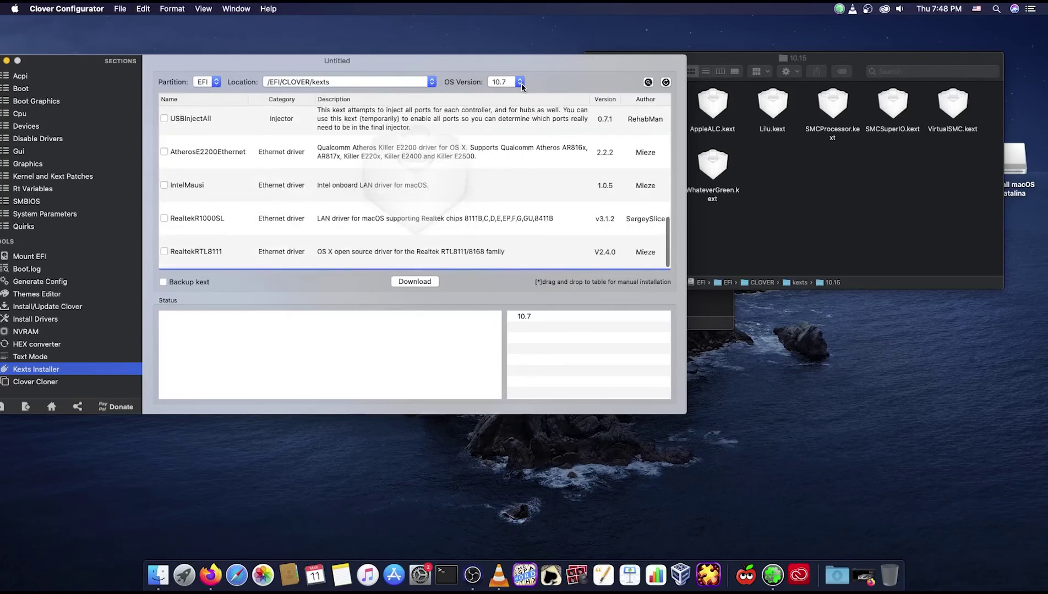
{"action": "left_click", "coordinate": [521, 86]}
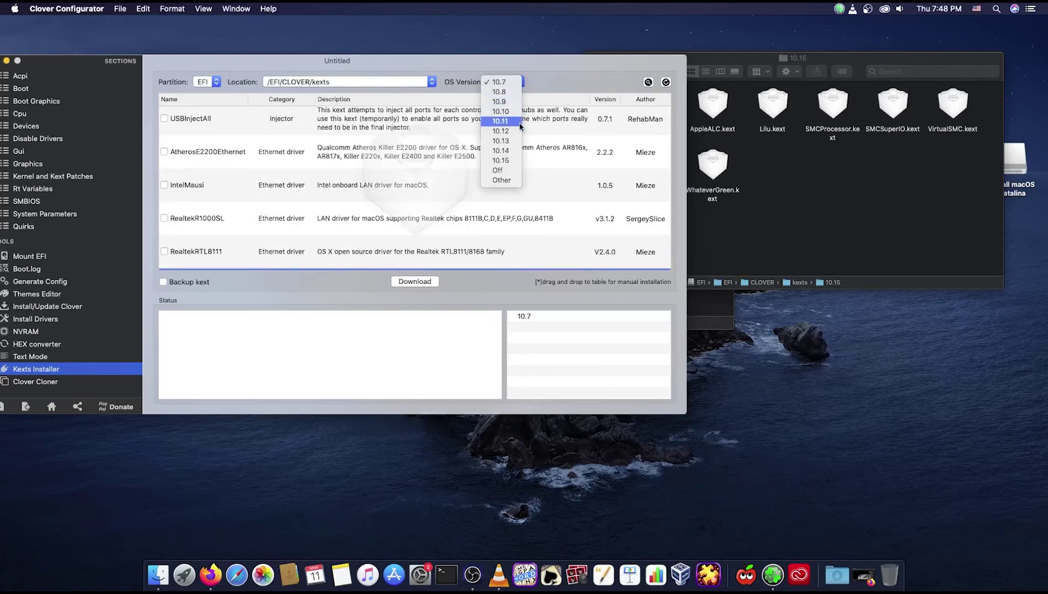
{"action": "left_click", "coordinate": [512, 161]}
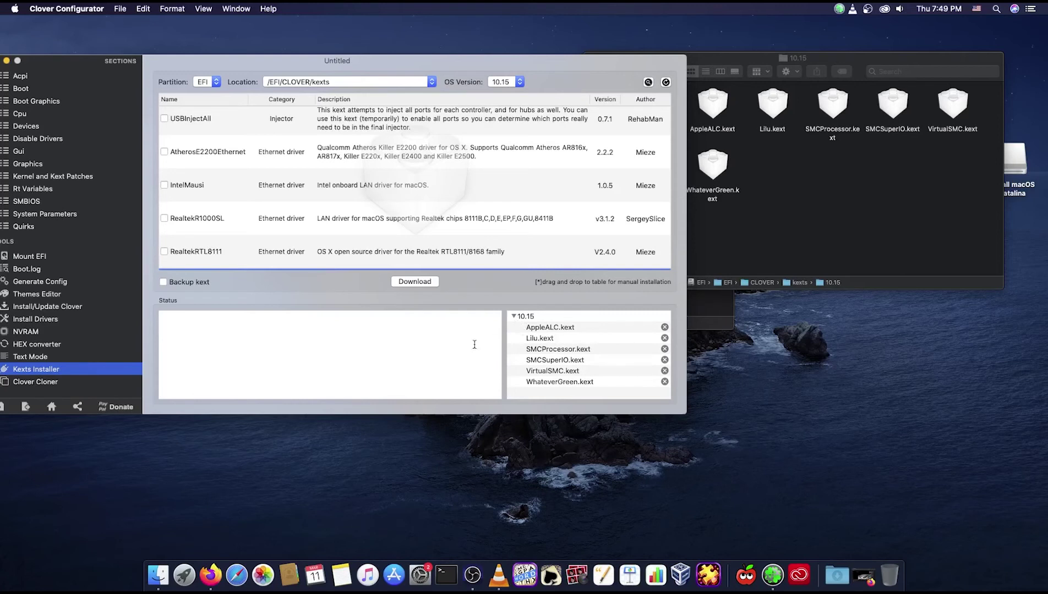
{"action": "scroll", "coordinate": [344, 161], "scroll_direction": "up", "scroll_amount": 5}
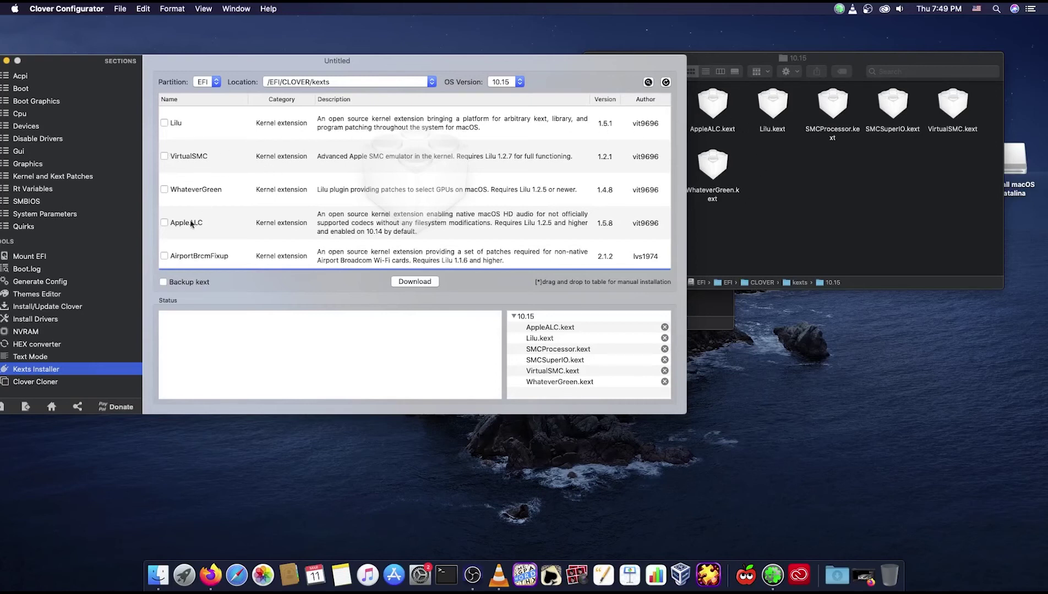
{"action": "left_click", "coordinate": [163, 224]}
Step: Tick Lilu, VirtualSMC and WhateverGreen alongside AppleALC in the kext list
{"action": "left_click", "coordinate": [164, 123]}
{"action": "left_click", "coordinate": [164, 156]}
{"action": "left_click", "coordinate": [164, 190]}
{"action": "scroll", "coordinate": [281, 214], "scroll_direction": "down", "scroll_amount": 10}
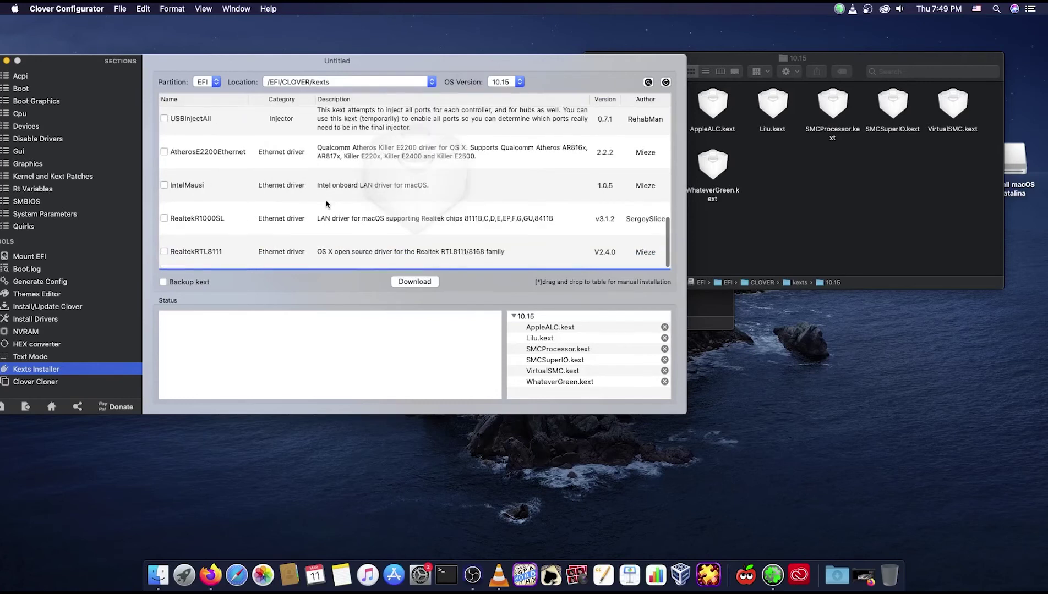
{"action": "scroll", "coordinate": [325, 204], "scroll_direction": "up", "scroll_amount": 10}
{"action": "scroll", "coordinate": [323, 205], "scroll_direction": "down", "scroll_amount": 8}
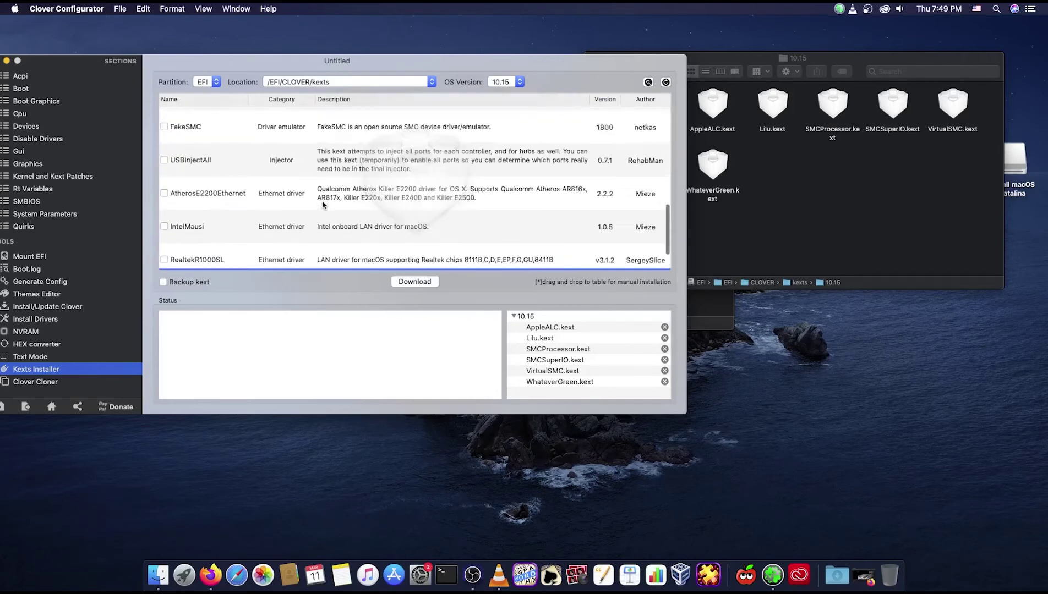
{"action": "scroll", "coordinate": [323, 204], "scroll_direction": "down", "scroll_amount": 2}
{"action": "scroll", "coordinate": [324, 205], "scroll_direction": "up", "scroll_amount": 10}
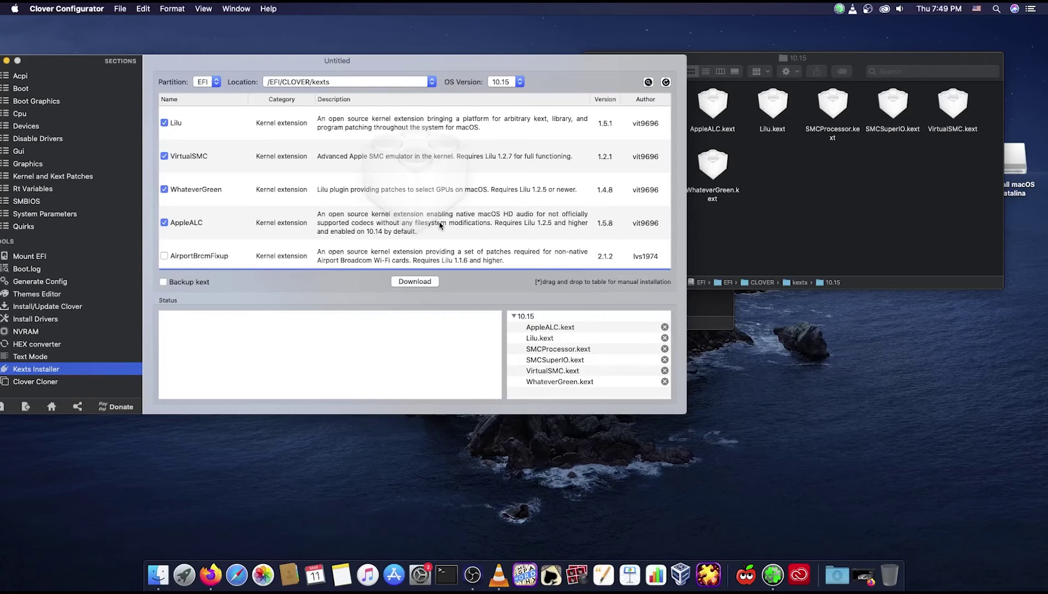
Step: Compare the ticked kexts against the 10.15 folder, then switch to the Install Drivers page
{"action": "scroll", "coordinate": [433, 226], "scroll_direction": "down", "scroll_amount": 1}
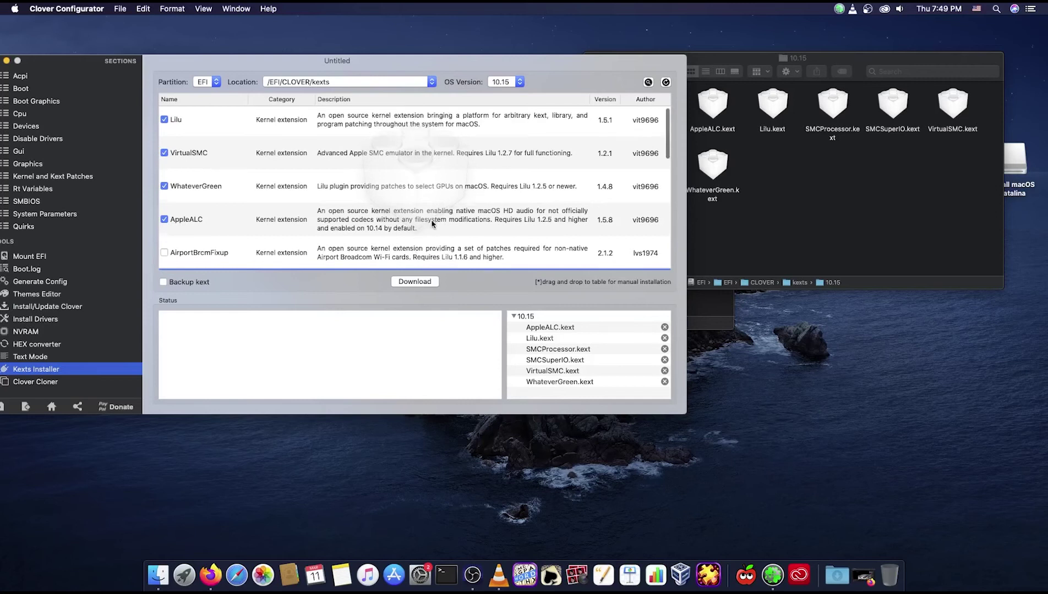
{"action": "scroll", "coordinate": [347, 209], "scroll_direction": "down", "scroll_amount": 10}
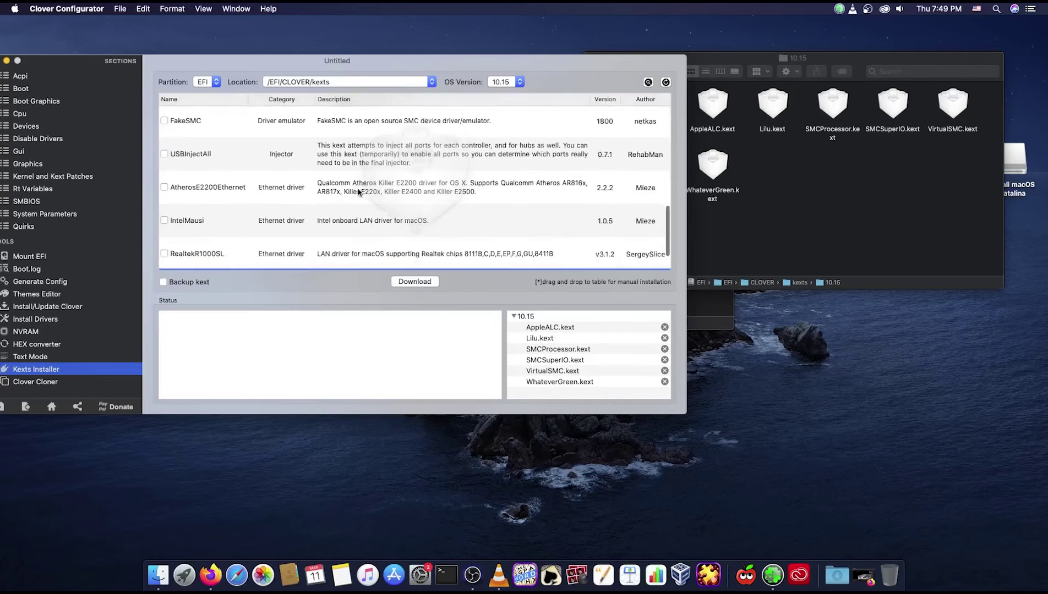
{"action": "scroll", "coordinate": [384, 188], "scroll_direction": "up", "scroll_amount": 10}
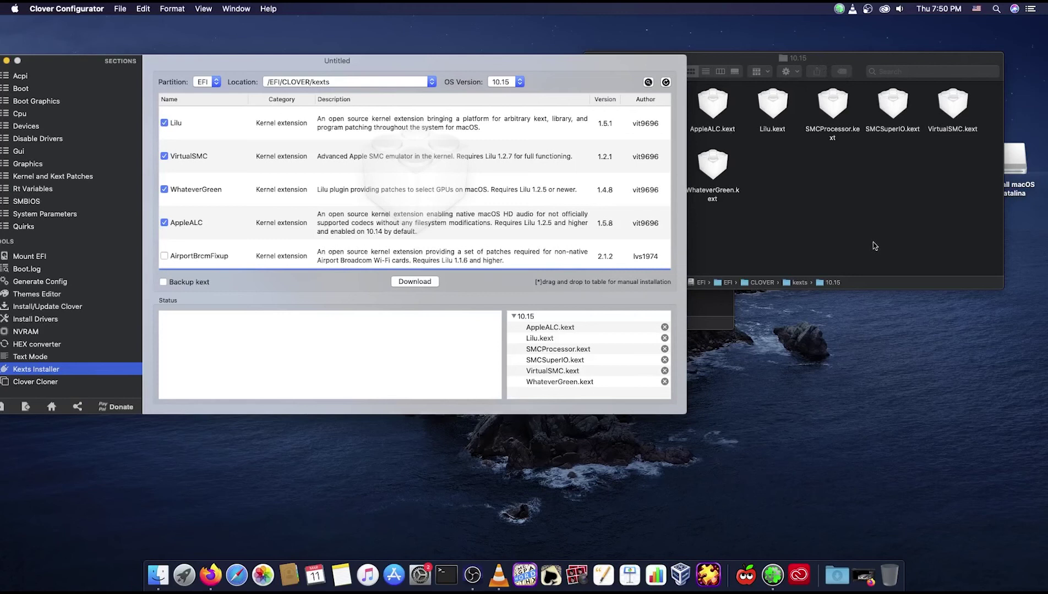
{"action": "left_click", "coordinate": [876, 60]}
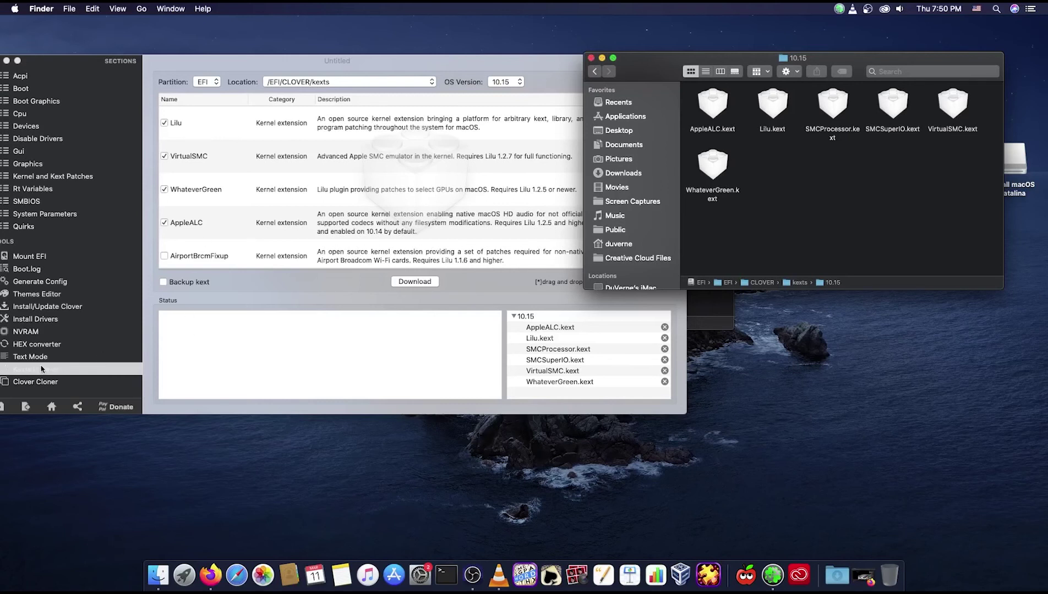
{"action": "left_click", "coordinate": [35, 319]}
Step: Review the BIOS and UEFI driver lists, leaving ApfsDriverLoader unticked, then bring the 10.15 folder forward
{"action": "left_click", "coordinate": [35, 319]}
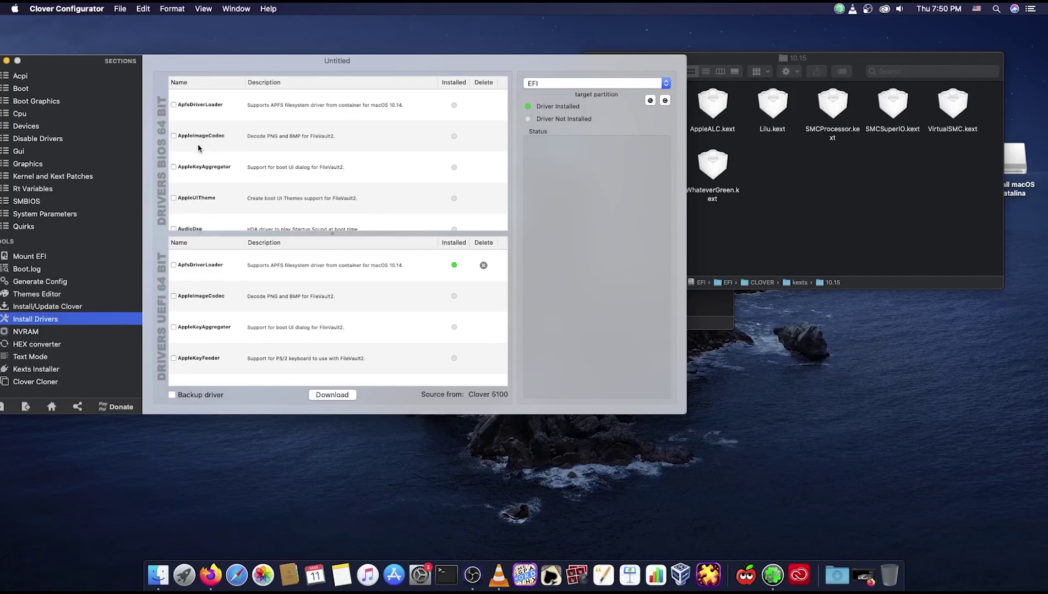
{"action": "scroll", "coordinate": [187, 165], "scroll_direction": "down", "scroll_amount": 10}
{"action": "scroll", "coordinate": [202, 155], "scroll_direction": "up", "scroll_amount": 10}
{"action": "scroll", "coordinate": [368, 306], "scroll_direction": "down", "scroll_amount": 1}
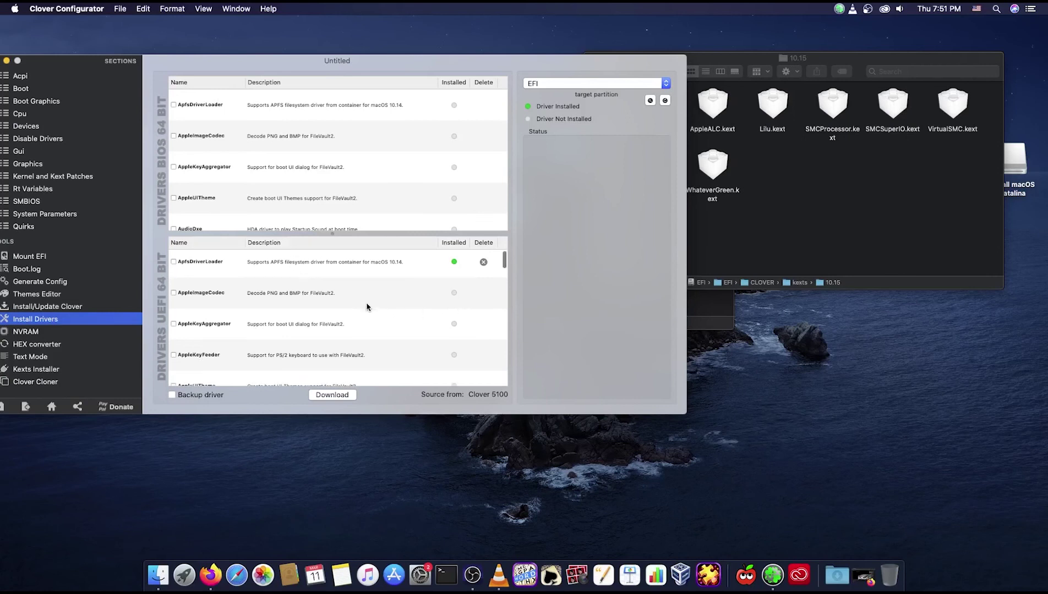
{"action": "scroll", "coordinate": [333, 300], "scroll_direction": "up", "scroll_amount": 1}
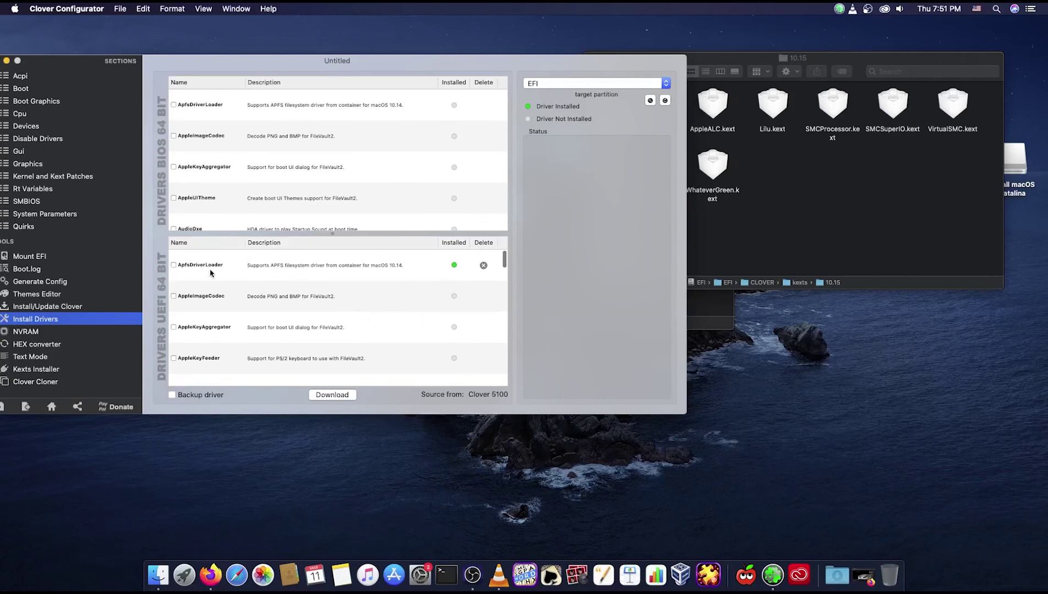
{"action": "left_click", "coordinate": [173, 266]}
{"action": "scroll", "coordinate": [341, 311], "scroll_direction": "down", "scroll_amount": 5}
{"action": "scroll", "coordinate": [340, 311], "scroll_direction": "up", "scroll_amount": 5}
{"action": "left_click", "coordinate": [173, 266]}
{"action": "left_click", "coordinate": [841, 245]}
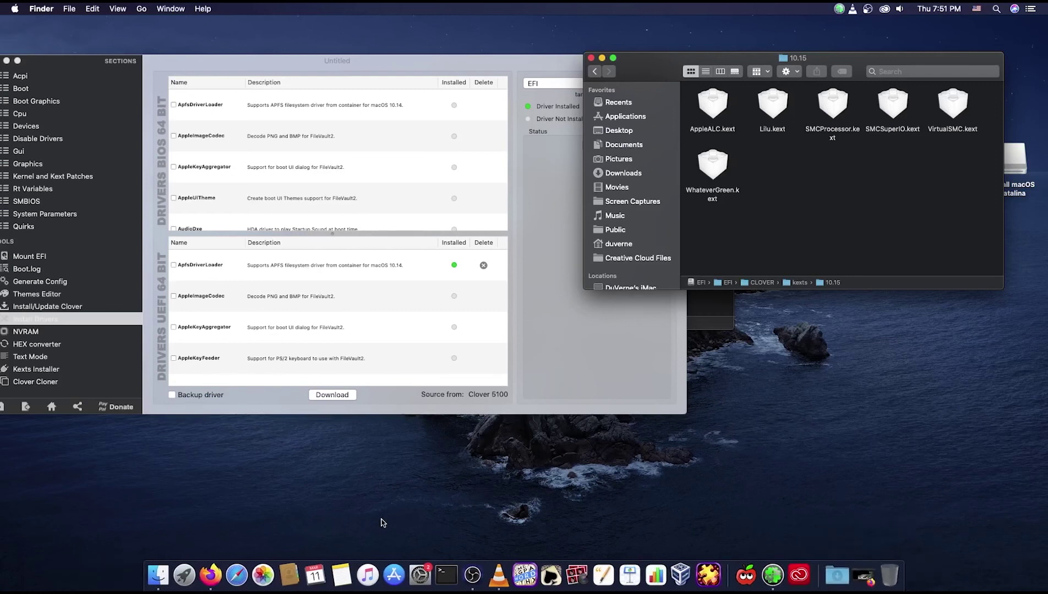
Step: Bring the Install Drivers window forward, drag it fully on screen, and close it
{"action": "left_click", "coordinate": [71, 67]}
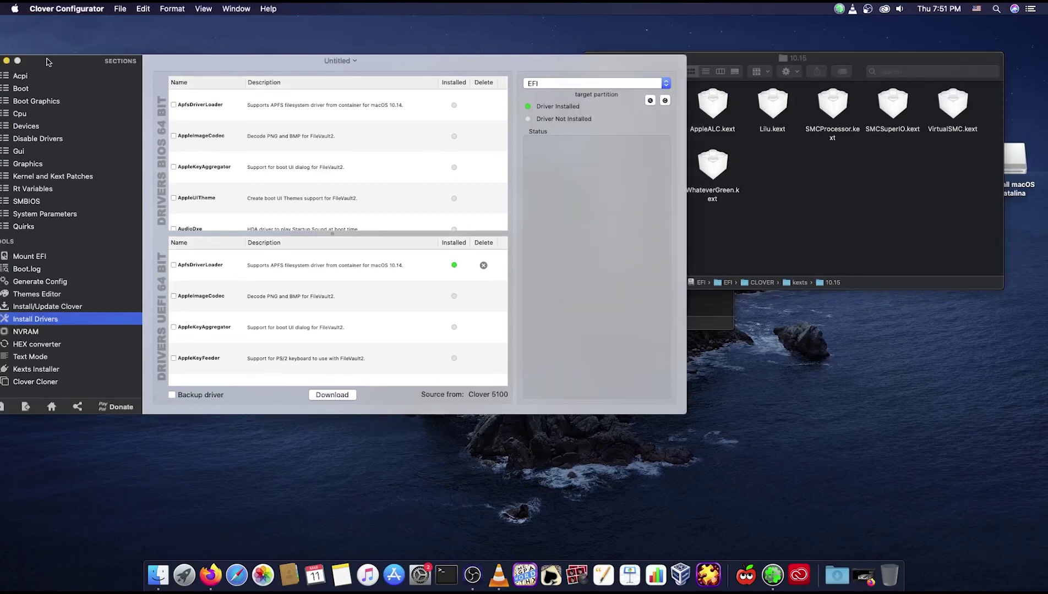
{"action": "left_click_drag", "start_coordinate": [70, 66], "coordinate": [191, 81]}
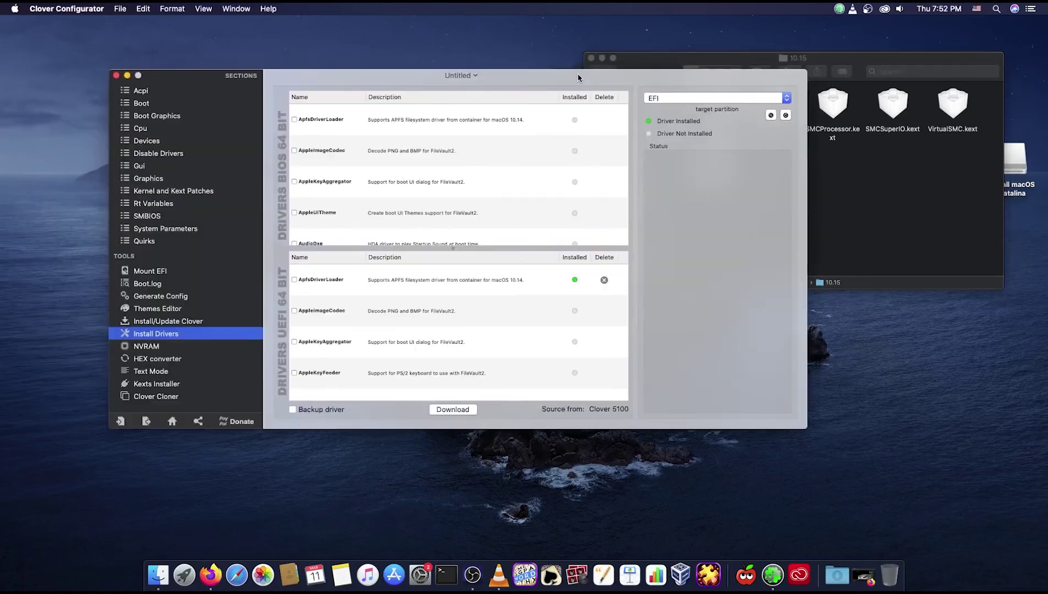
{"action": "left_click", "coordinate": [117, 76]}
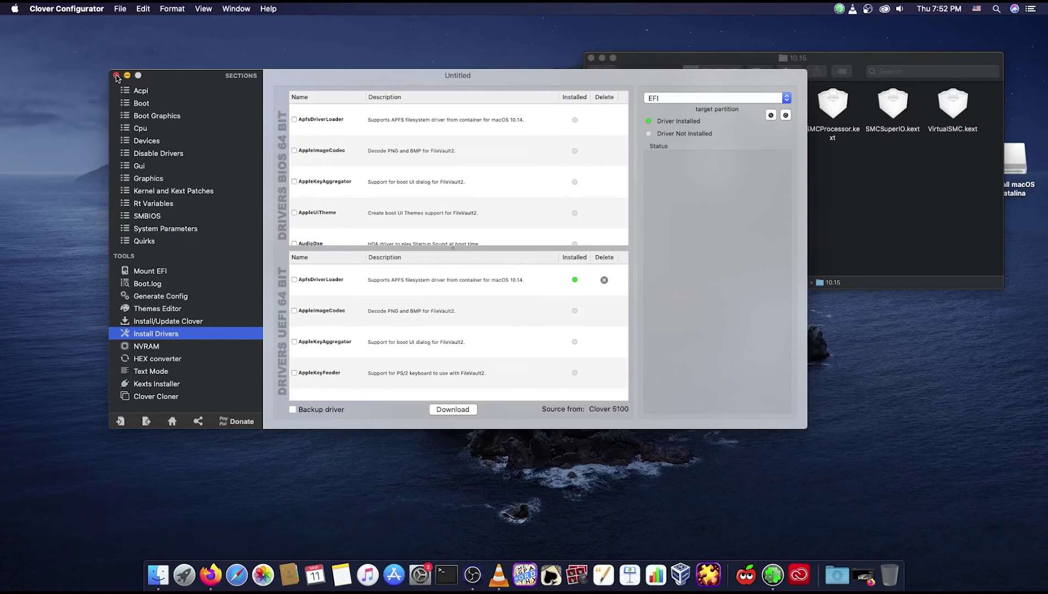